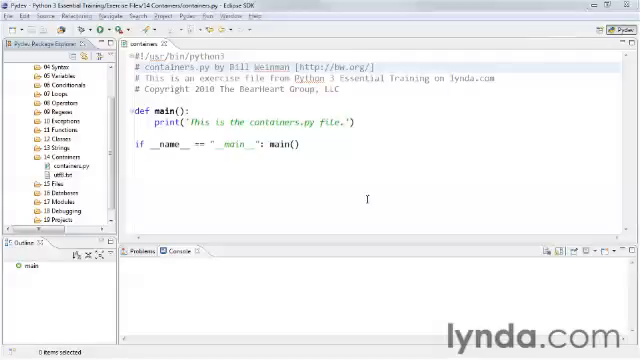
# Open utf8.txt from the Package Explorer to view its special characters.
pyautogui.doubleClick(62, 174)
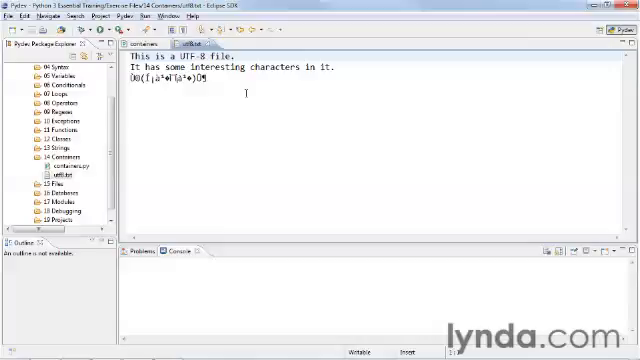
# Copy containers.py as containers-working.py, close the other editors and open the copy.
pyautogui.click(209, 46)
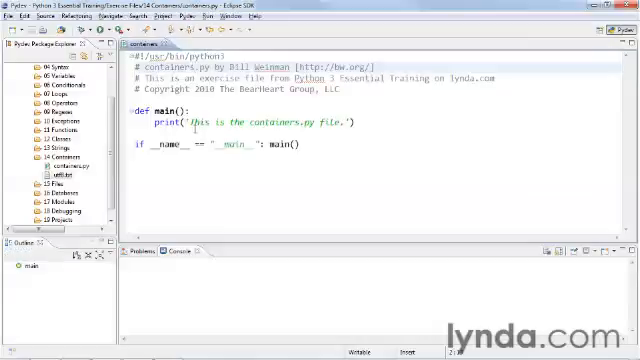
pyautogui.click(66, 165)
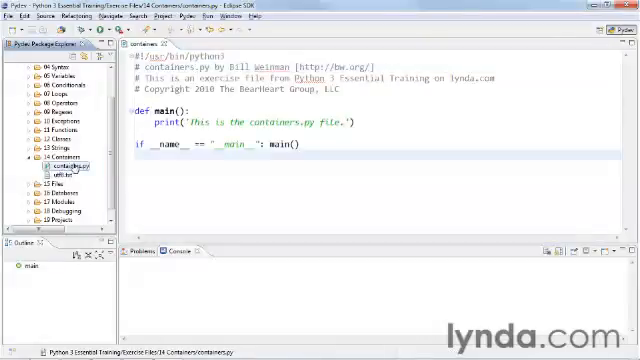
pyautogui.hotkey('ctrl', 'v')
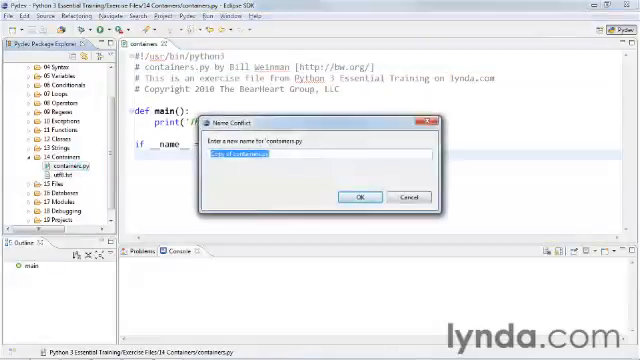
pyautogui.write('containers-work')
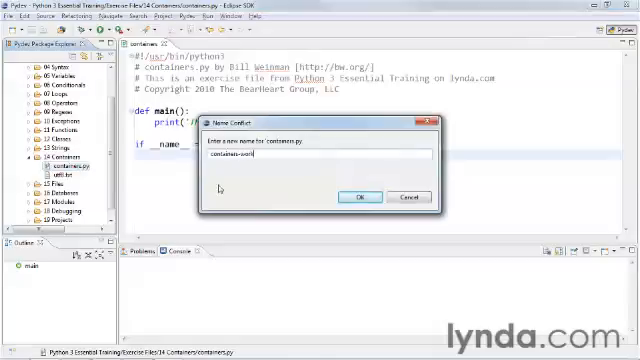
pyautogui.write('ing.py')
pyautogui.press('Return')
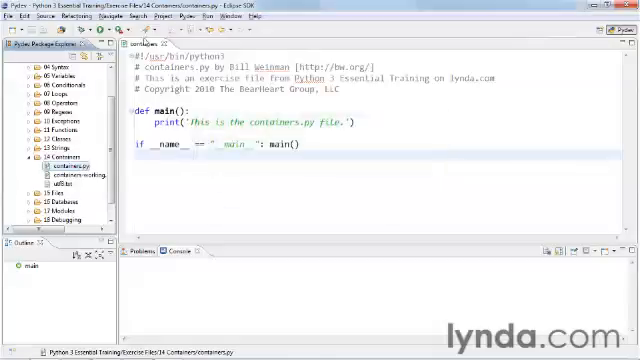
pyautogui.click(163, 45)
pyautogui.doubleClick(78, 175)
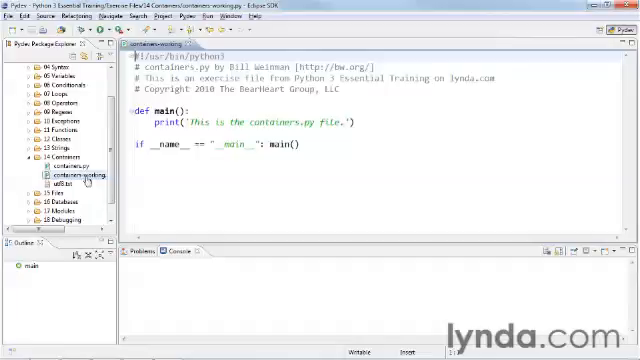
# Replace the print line with fin = open('utf8.txt', 'r', encoding = 'utf_8').
pyautogui.doubleClick(237, 122)
pyautogui.tripleClick(237, 122)
pyautogui.press('BackSpace')
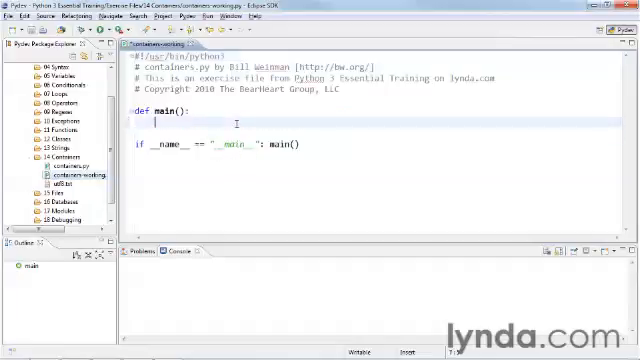
pyautogui.write('fin')
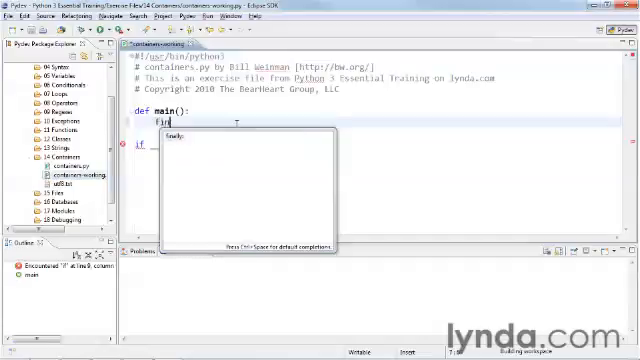
pyautogui.write(' = op')
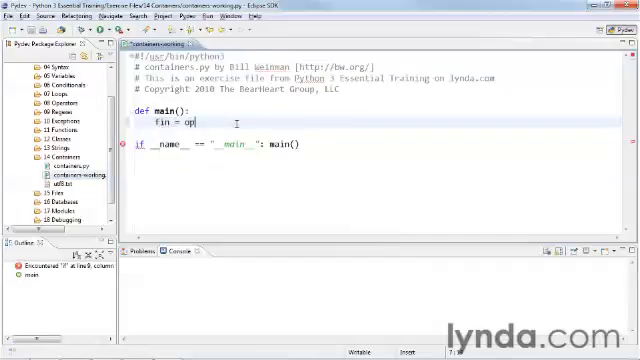
pyautogui.write("en('")
pyautogui.write('utf8.txt')
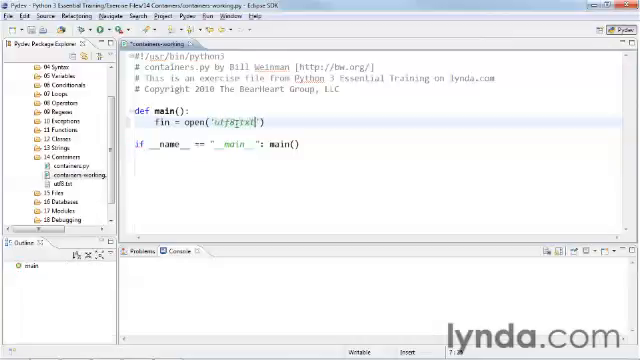
pyautogui.press('Right')
pyautogui.write(', ')
pyautogui.write("'r")
pyautogui.press('Right')
pyautogui.write(', e')
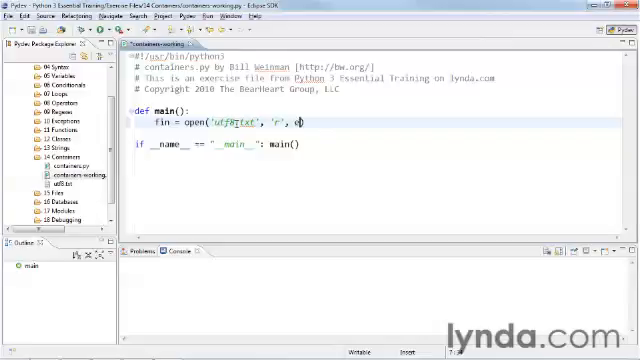
pyautogui.write('ncoding = ')
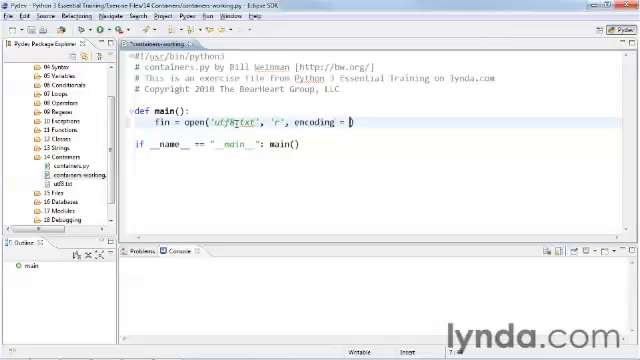
pyautogui.write("'utf")
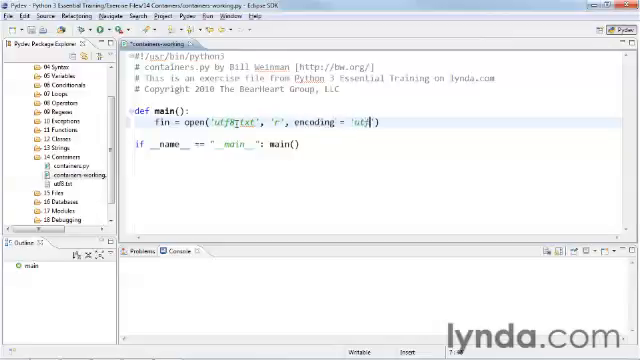
pyautogui.write('_8')
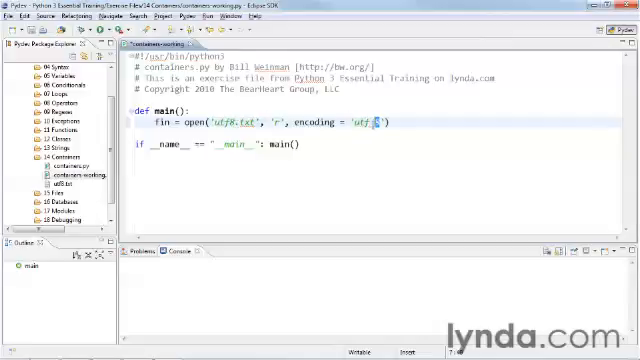
pyautogui.doubleClick(365, 122)
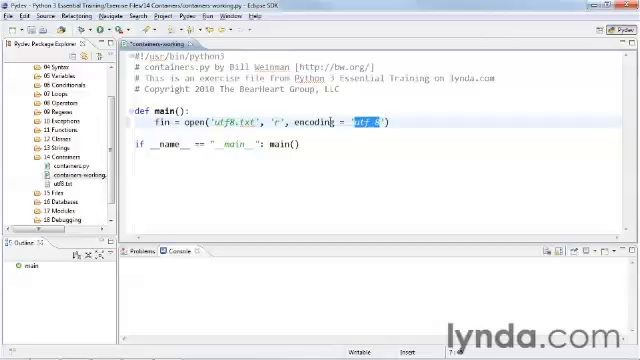
pyautogui.moveTo(350, 122); pyautogui.dragTo(385, 122)
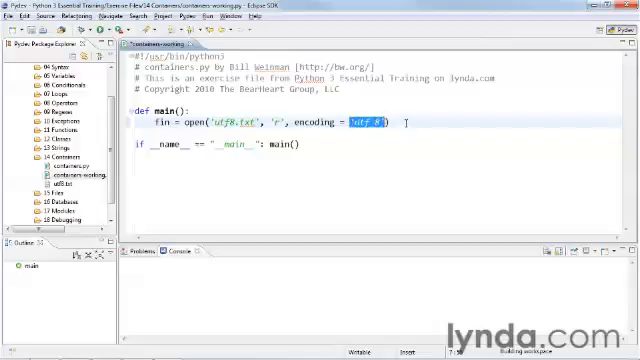
pyautogui.click(405, 122)
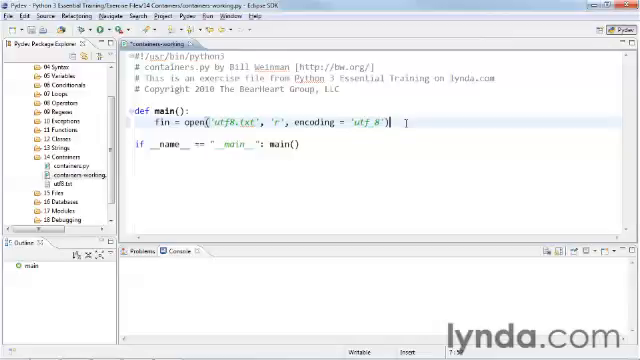
# Add fout = open('utf8.html', 'w') and outbytes = bytearray() lines below the fin line.
pyautogui.press('Return')
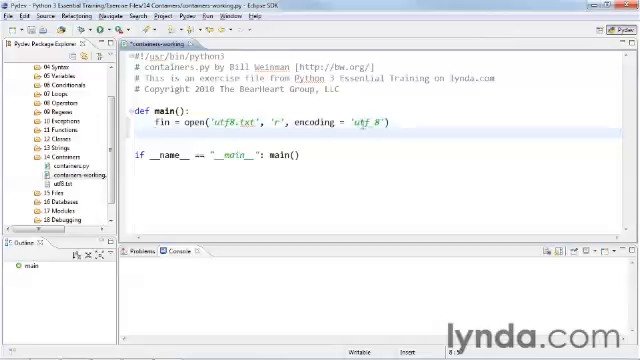
pyautogui.moveTo(330, 122); pyautogui.dragTo(388, 122)
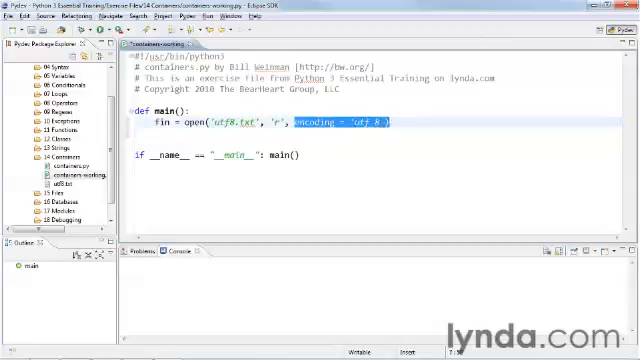
pyautogui.click(303, 143)
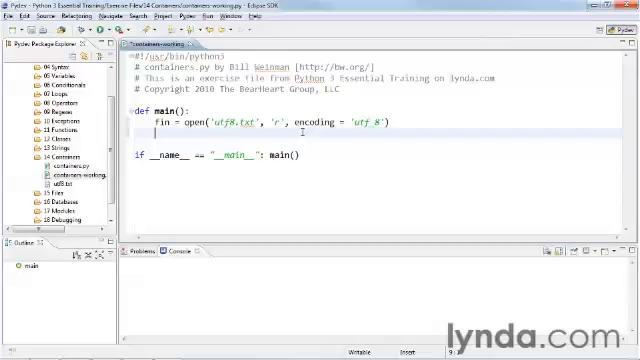
pyautogui.click(388, 122)
pyautogui.write('fout = ')
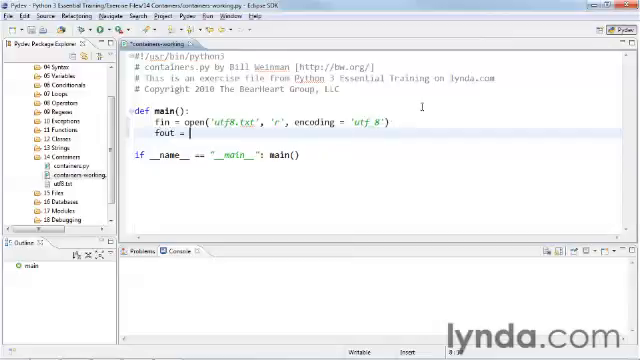
pyautogui.write("open('")
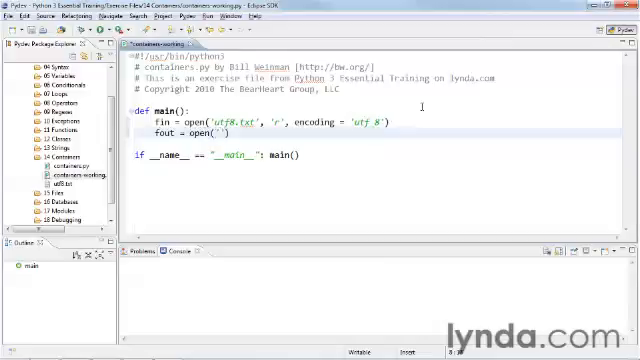
pyautogui.write('utf')
pyautogui.write('8.htm')
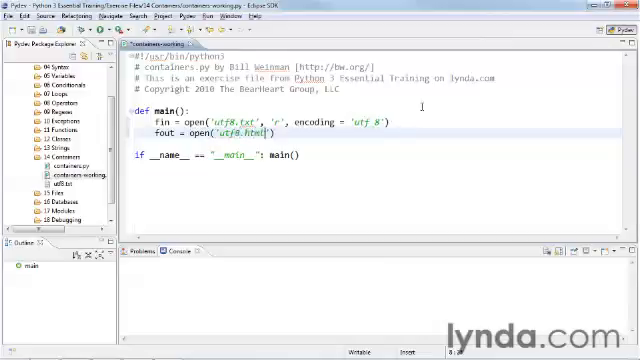
pyautogui.write("l'")
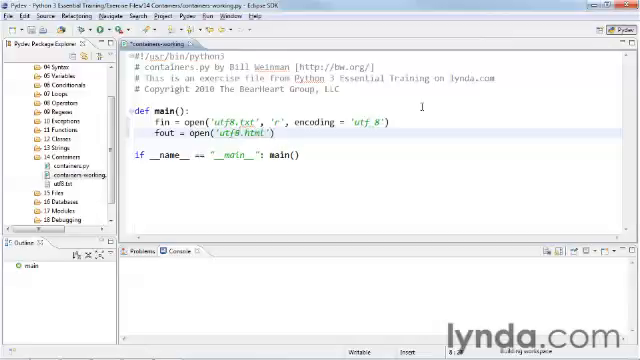
pyautogui.write(", 'w")
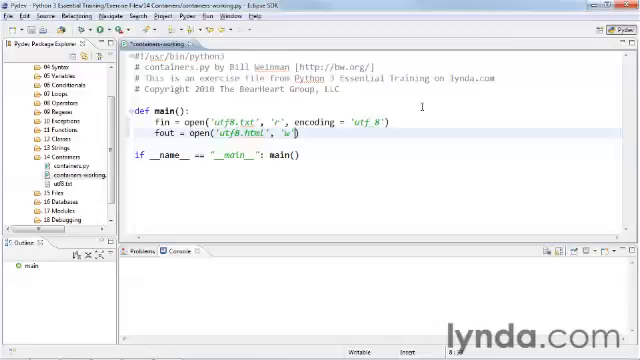
pyautogui.press('End')
pyautogui.press('Return')
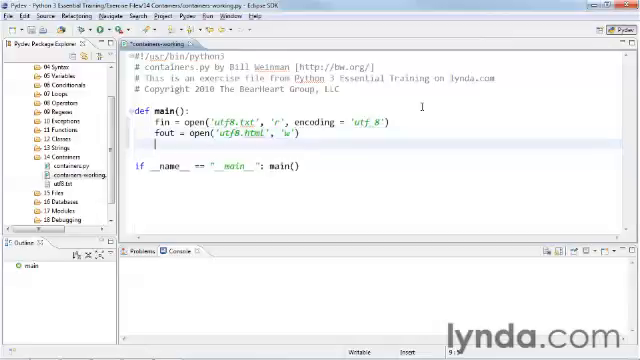
pyautogui.write('outbytes')
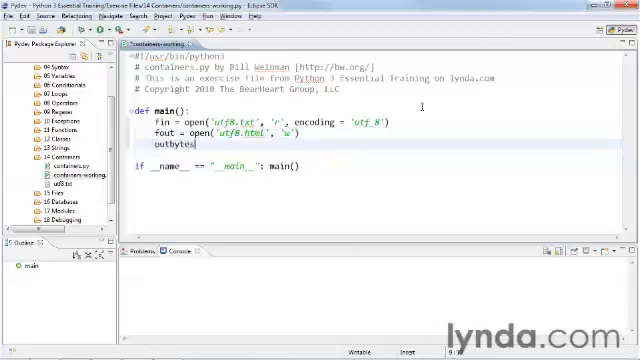
pyautogui.write(' = byte')
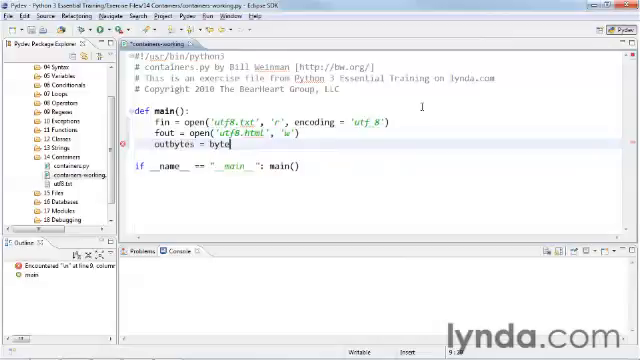
pyautogui.write('array')
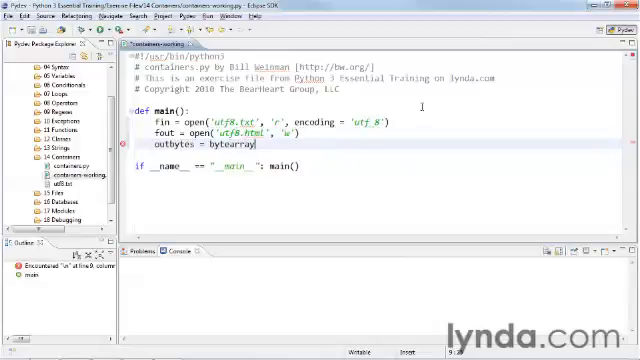
pyautogui.write('()')
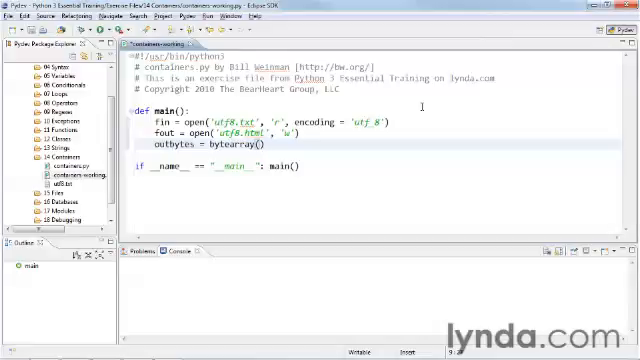
# Write for line in fin: / for c in line: with an if ord(c) > 127: placeholder branch.
pyautogui.press('Return')
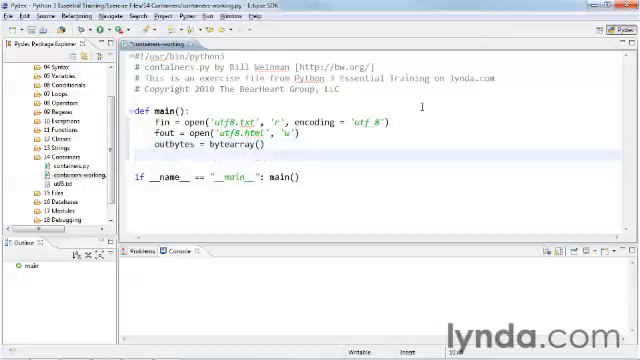
pyautogui.write('for line in')
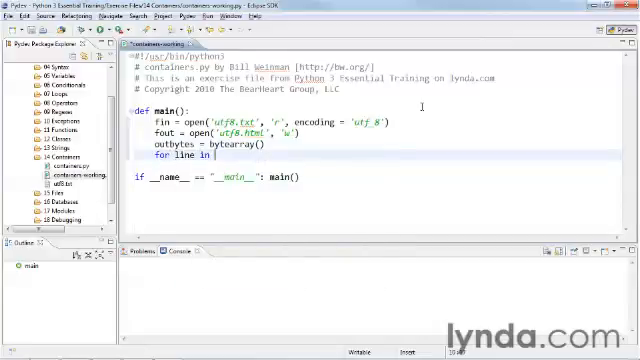
pyautogui.write(' fin:')
pyautogui.press('Return')
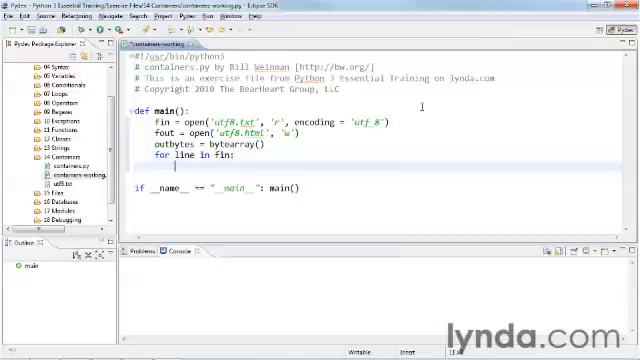
pyautogui.write('for c ')
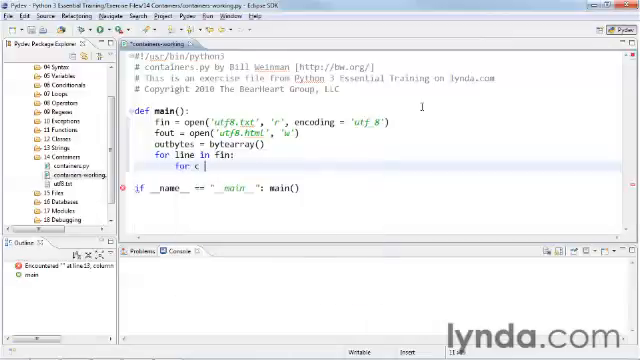
pyautogui.write('in line')
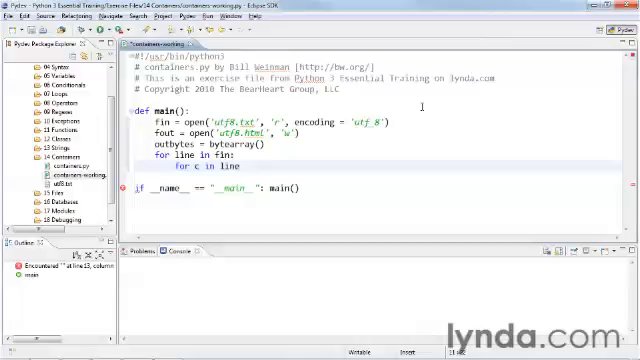
pyautogui.write(':')
pyautogui.press('Return')
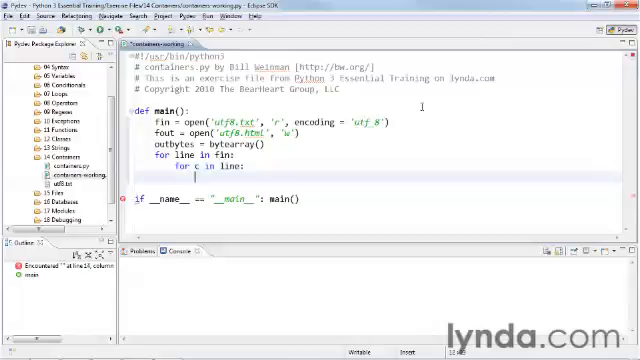
pyautogui.write('if ')
pyautogui.write('ord(c)')
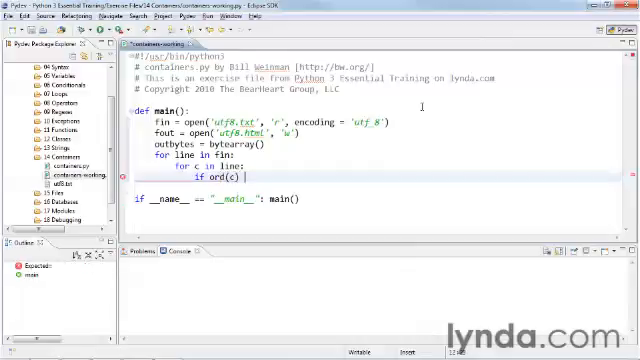
pyautogui.write(' > 127')
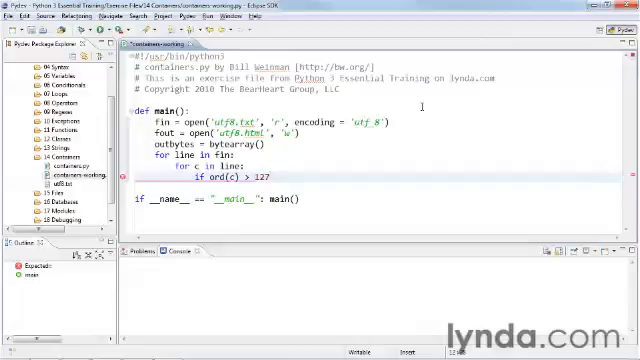
pyautogui.write(':')
pyautogui.press('Return')
pyautogui.write('p')
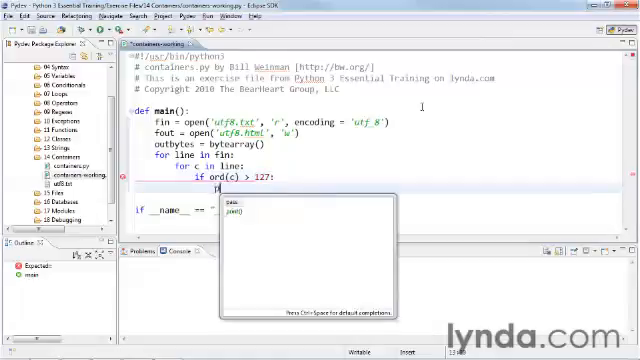
pyautogui.write('ass')
# Add the else branch appending ord(c) to outbytes.
pyautogui.press('Return')
pyautogui.press('BackSpace')
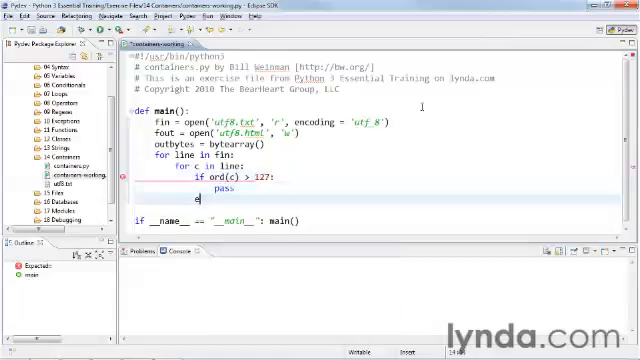
pyautogui.write('else: ')
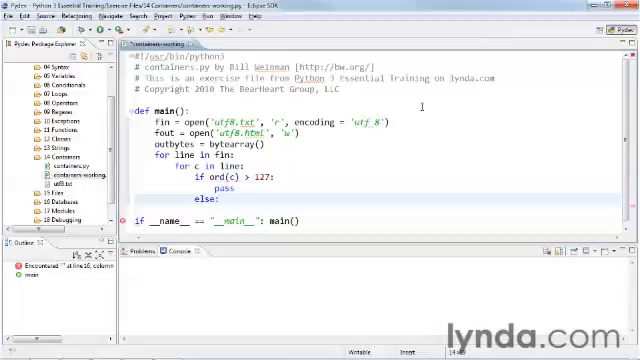
pyautogui.write('outbytes')
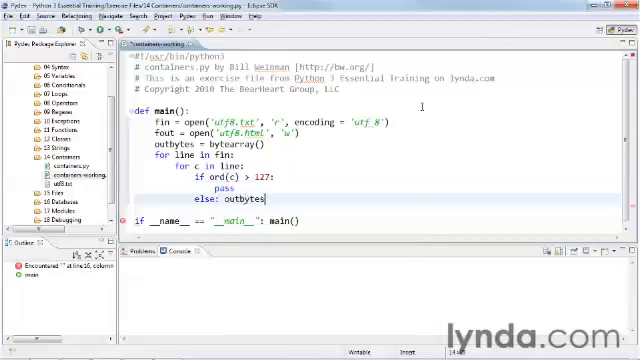
pyautogui.write('.appen')
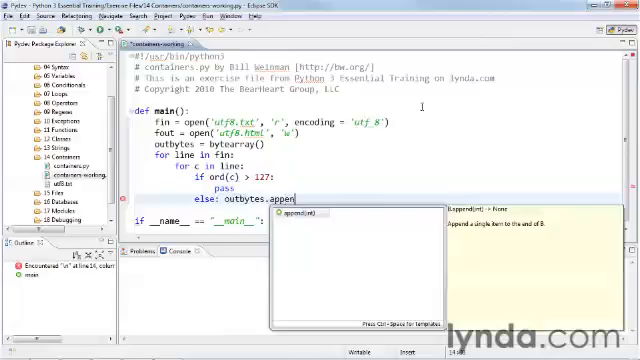
pyautogui.press('Return')
pyautogui.write('ord(c')
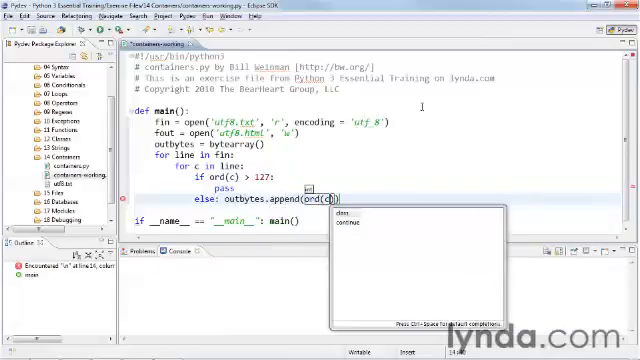
pyautogui.press('Escape')
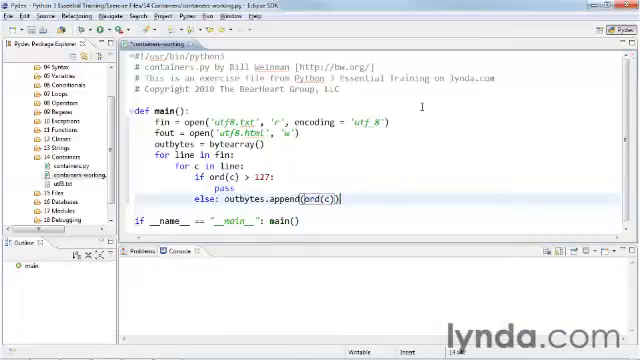
# Replace pass with bytes('&#{:04d};'.format(ord(c)), encoding = 'utf_8') added to the byte array.
pyautogui.press('Up')
pyautogui.hotkey('ctrl', 'shift', 'Left')
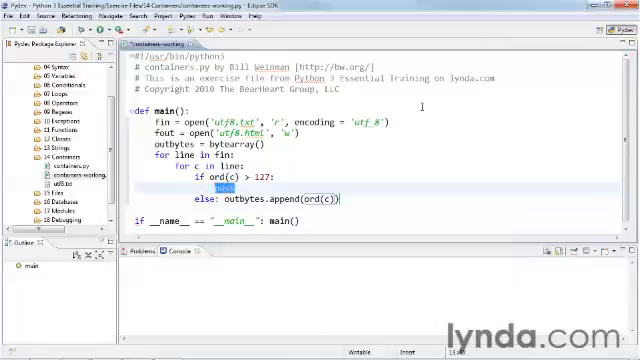
pyautogui.write('outbyte ')
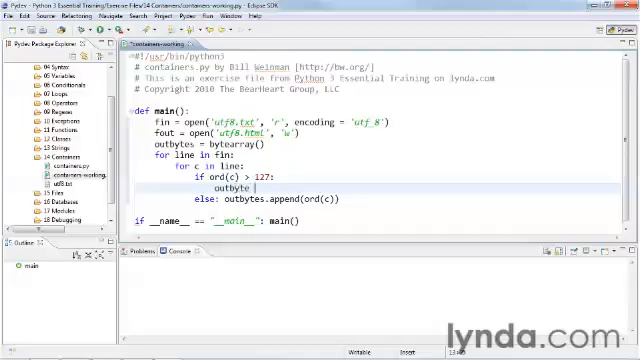
pyautogui.write('+=')
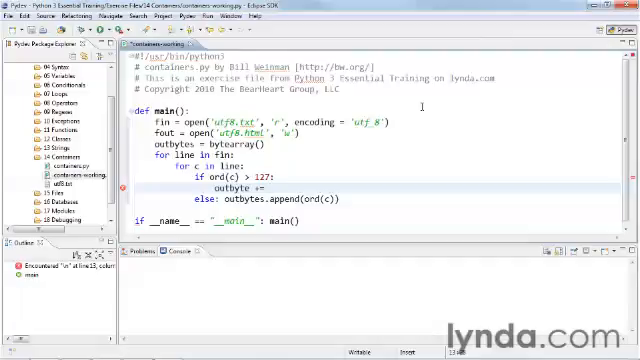
pyautogui.write('bytes')
pyautogui.write('(')
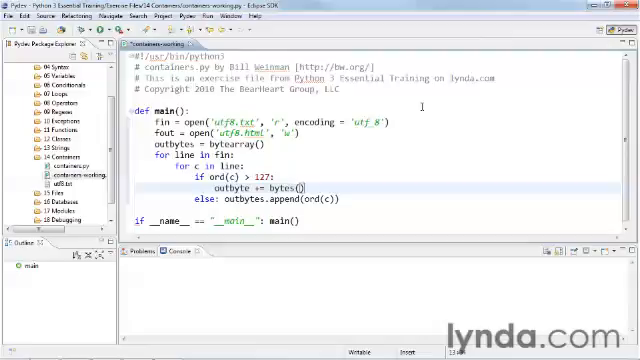
pyautogui.write("'")
pyautogui.write('&')
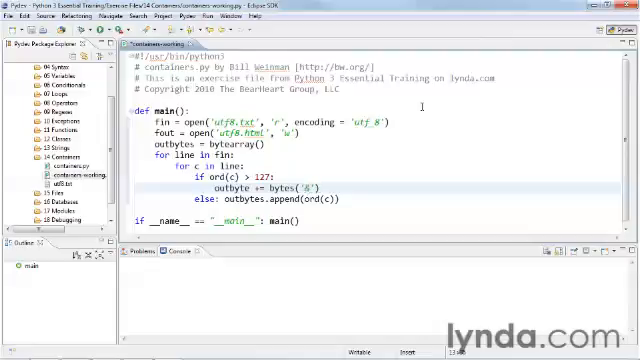
pyautogui.write('#')
pyautogui.write('0000')
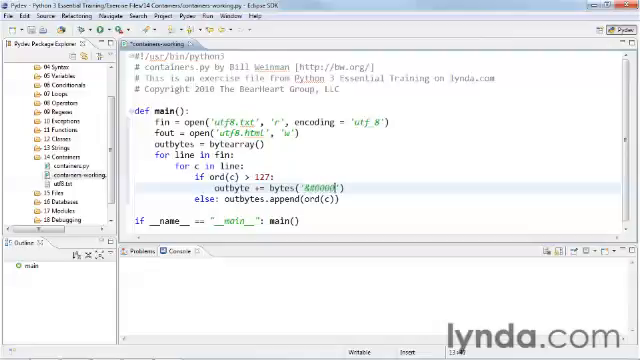
pyautogui.write(';')
pyautogui.hotkey('shift', 'Left')
pyautogui.hotkey('shift', 'Left')
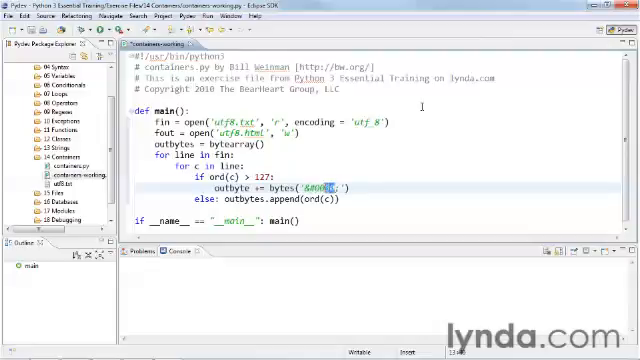
pyautogui.hotkey('shift', 'Left')
pyautogui.hotkey('shift', 'Left')
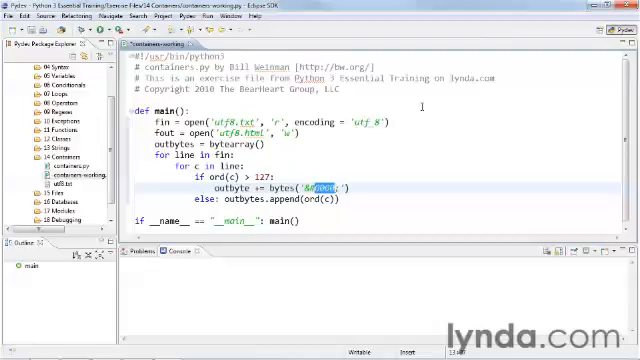
pyautogui.write('{}')
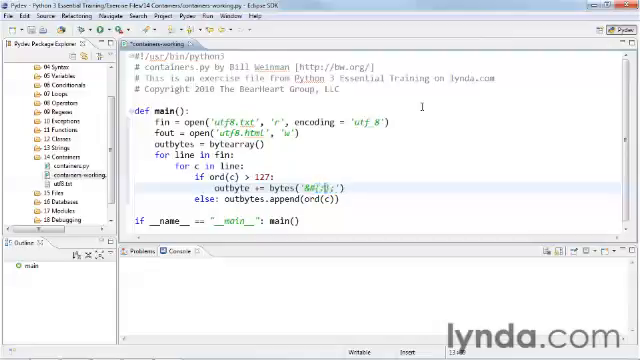
pyautogui.write(':04d')
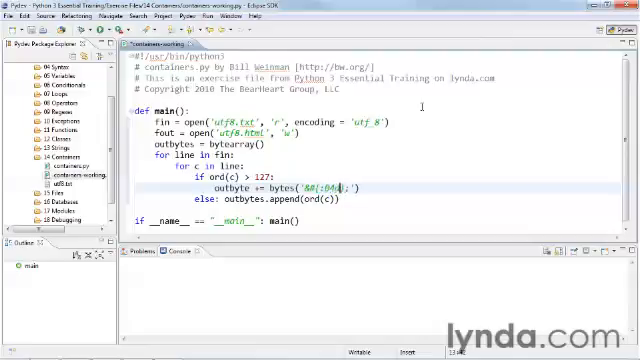
pyautogui.press('End')
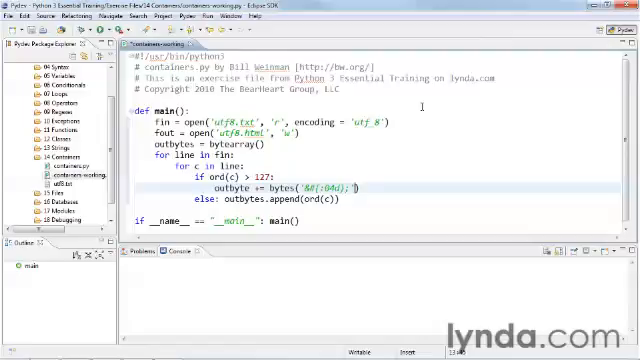
pyautogui.write('.form')
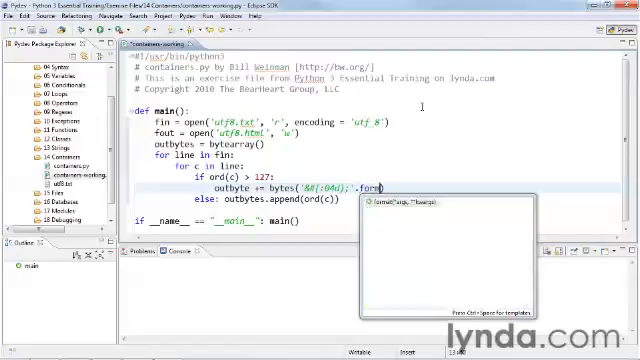
pyautogui.write('at(')
pyautogui.press('Escape')
pyautogui.write('ord(c')
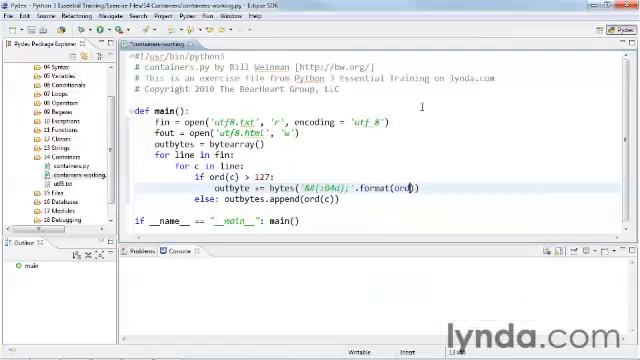
pyautogui.write('))')
pyautogui.press('End')
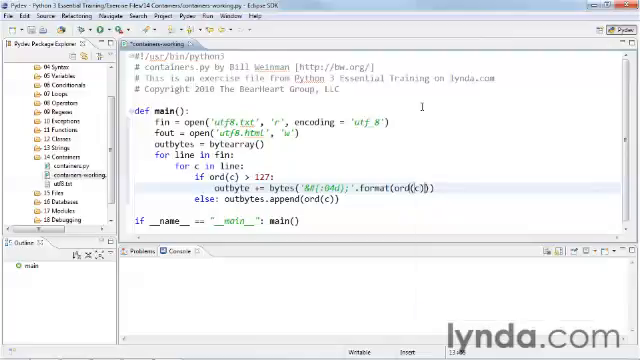
pyautogui.write(', ')
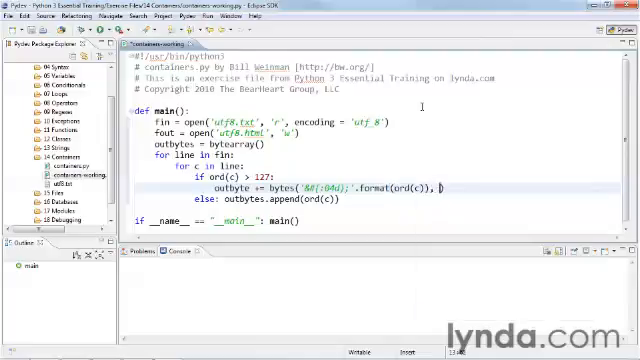
pyautogui.write('encoding = ')
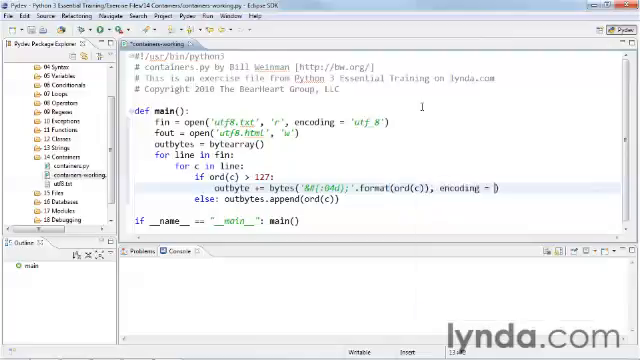
pyautogui.write("'utf_")
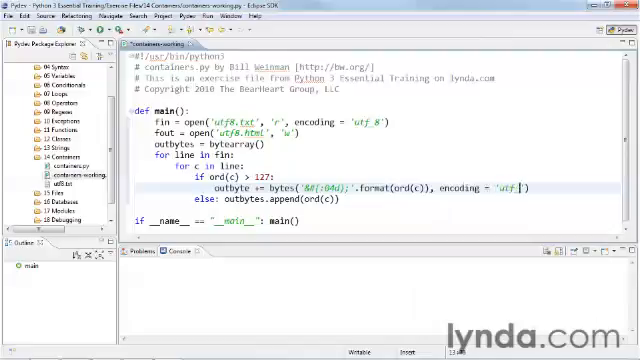
pyautogui.write("8'")
# Review the entity format string, then start a new line after the append statement.
pyautogui.press('Home')
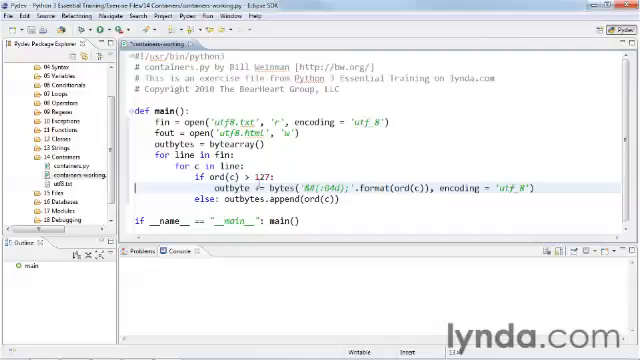
pyautogui.moveTo(302, 187); pyautogui.dragTo(351, 187)
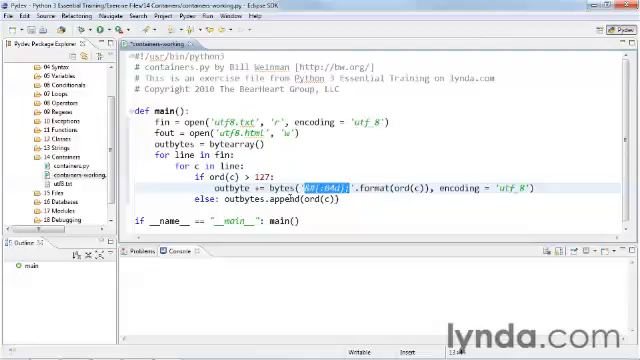
pyautogui.click(343, 199)
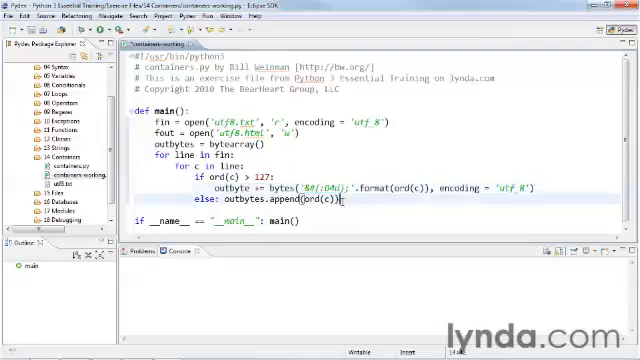
pyautogui.press('Return')
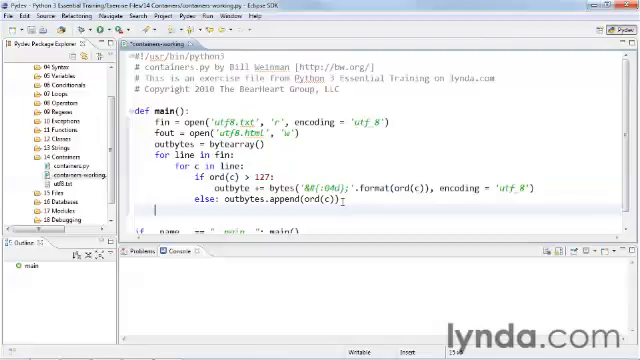
pyautogui.write('outstr')
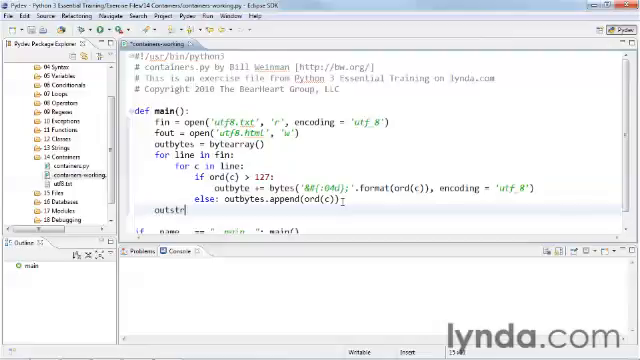
pyautogui.write(' = str')
pyautogui.write('()out')
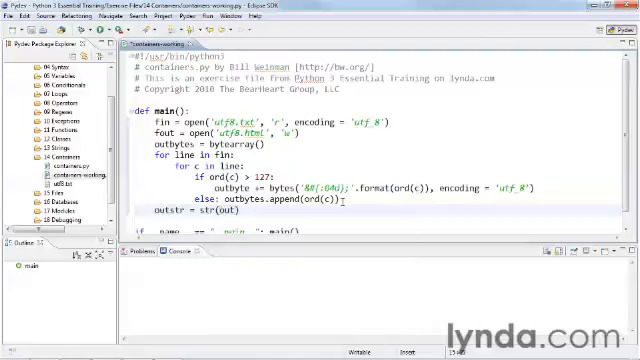
pyautogui.write('bytes')
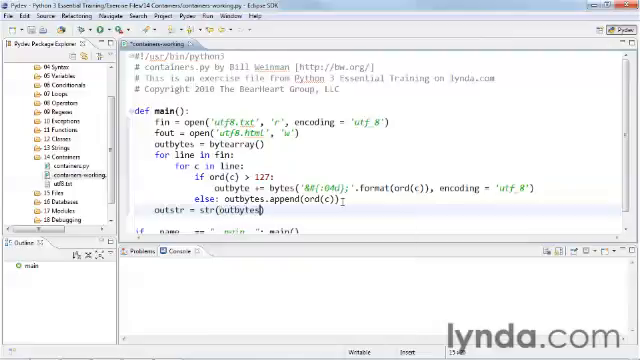
pyautogui.write(', encoding')
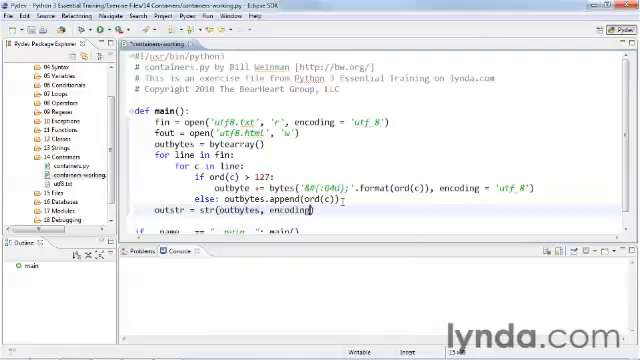
pyautogui.write(" = 'utf")
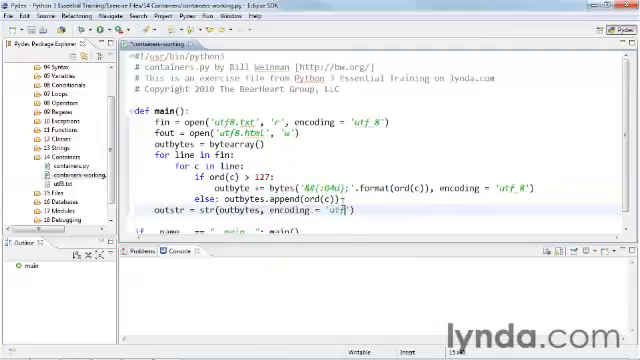
pyautogui.write('_8')
# Add outstr = str(outbytes, encoding = 'utf_8'), print it to fout and the console, then print('Done.').
pyautogui.press('End')
pyautogui.press('Return')
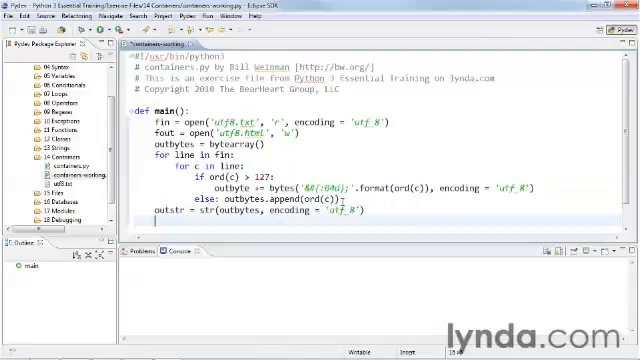
pyautogui.write('print(outs')
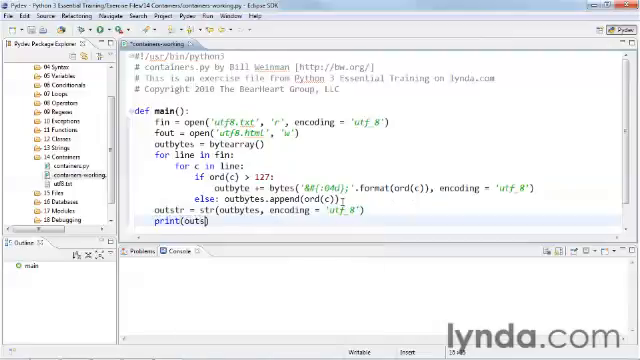
pyautogui.write('tr, file = f')
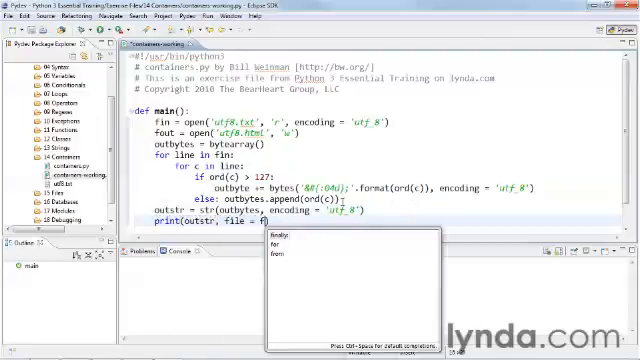
pyautogui.write('out')
pyautogui.press('End')
pyautogui.press('Return')
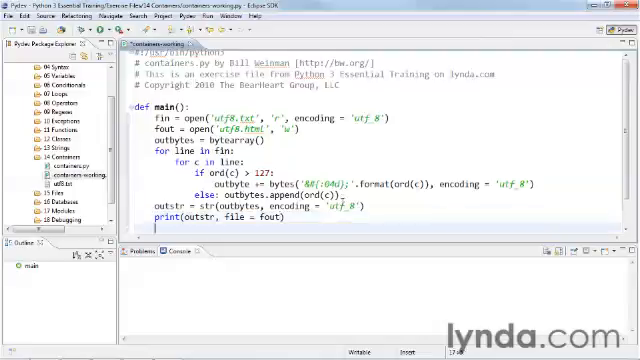
pyautogui.write('print(outst')
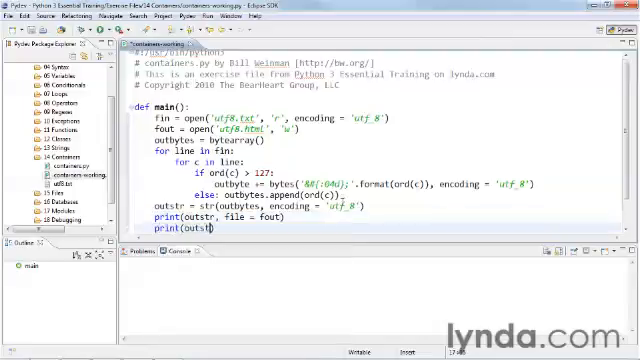
pyautogui.write('r)')
pyautogui.press('Return')
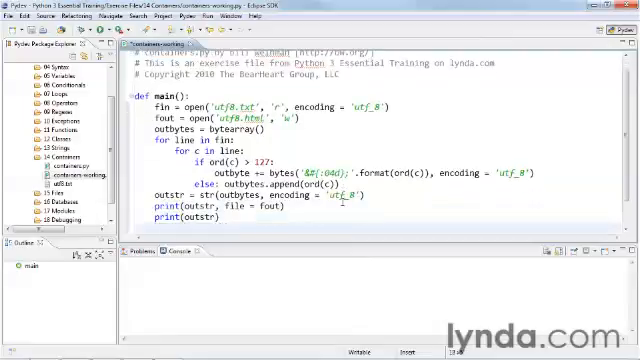
pyautogui.write("print('Do")
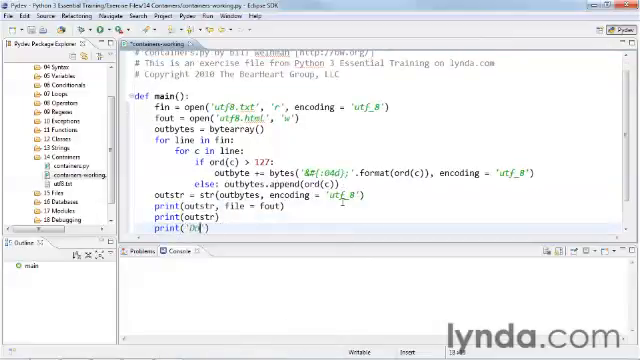
pyautogui.write("ne.')")
pyautogui.press('Return')
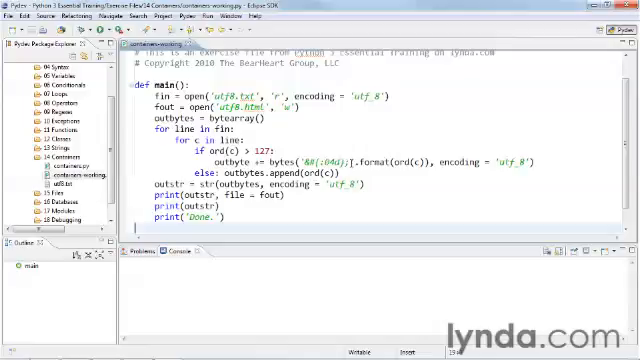
# Select the '&#{:04d};' format string to review it, then move the caret to the last line.
pyautogui.doubleClick(308, 161)
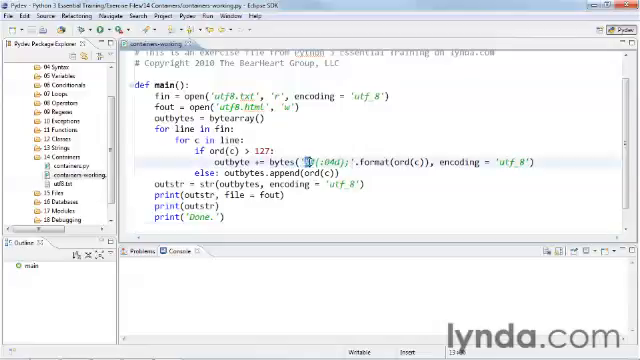
pyautogui.moveTo(308, 161); pyautogui.dragTo(350, 161)
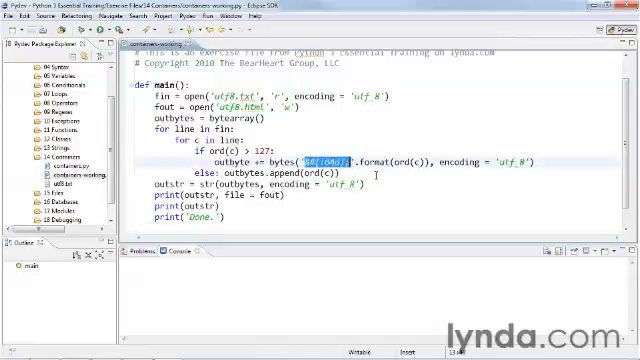
pyautogui.click(225, 217)
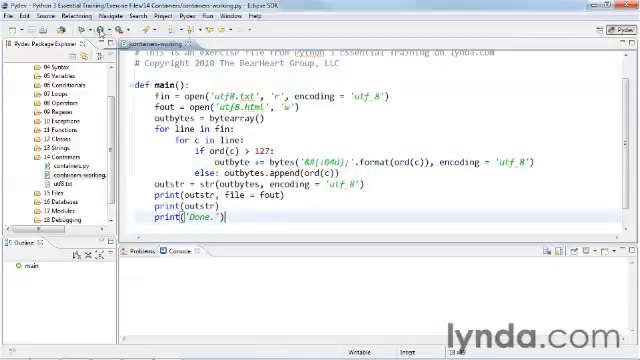
# Run as Python, correct outbyte to outbytes after the UnboundLocalError, and rerun.
pyautogui.click(78, 19)
pyautogui.click(270, 149)
pyautogui.doubleClick(270, 149)
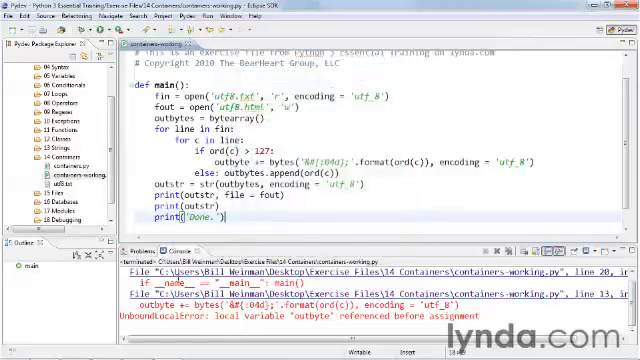
pyautogui.click(248, 161)
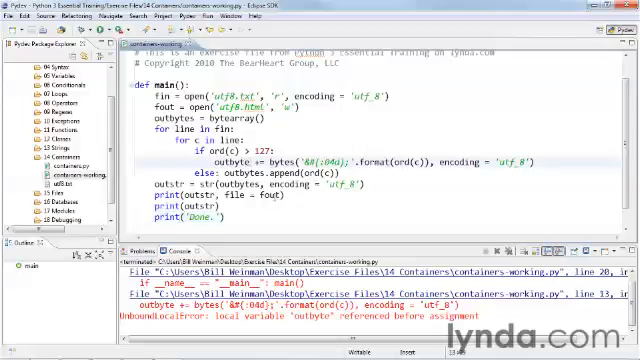
pyautogui.write('s')
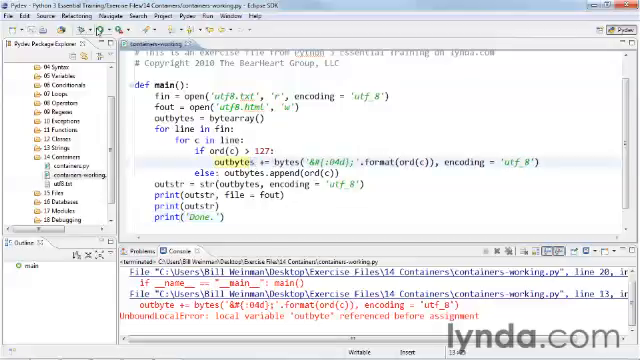
pyautogui.click(104, 31)
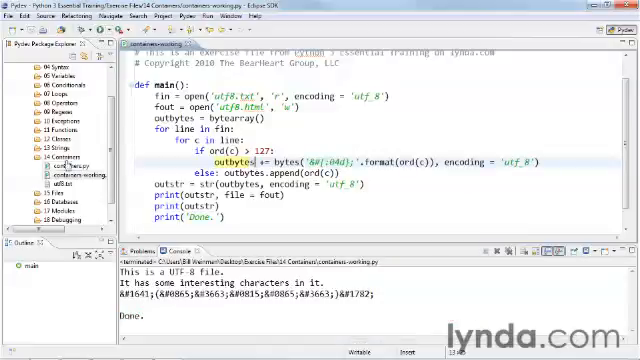
# Highlight the special-character line in utf8.txt and the numeric-entity line in the console output.
pyautogui.doubleClick(62, 184)
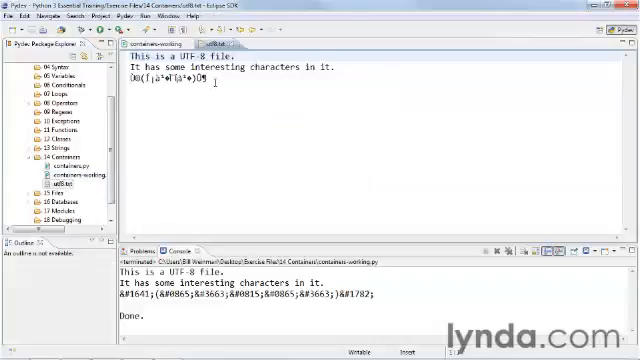
pyautogui.moveTo(207, 78); pyautogui.dragTo(130, 79)
pyautogui.moveTo(373, 294); pyautogui.dragTo(120, 294)
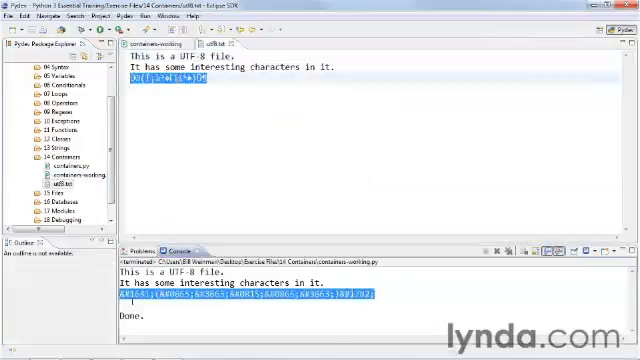
# Pick out each entity number in the output one by one, ending at 1782, then select the Containers folder.
pyautogui.click(170, 294)
pyautogui.doubleClick(170, 294)
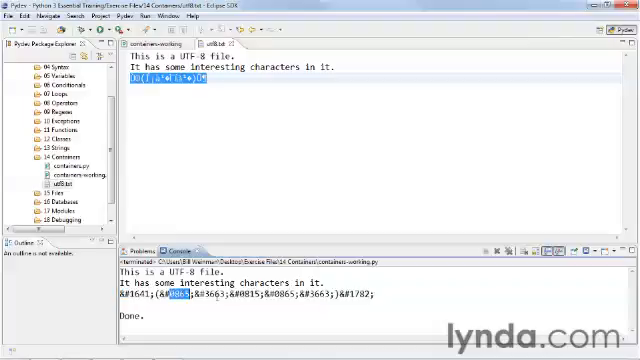
pyautogui.doubleClick(245, 294)
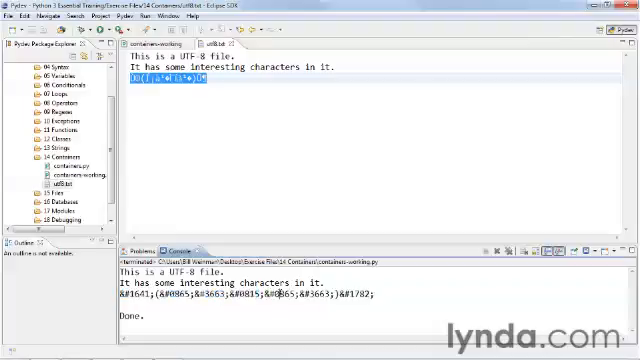
pyautogui.doubleClick(280, 294)
pyautogui.doubleClick(318, 294)
pyautogui.doubleClick(355, 294)
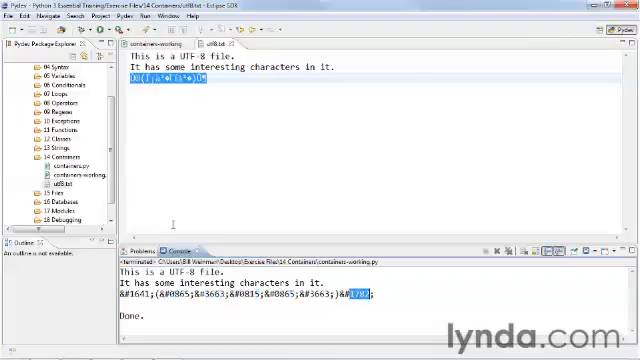
pyautogui.click(62, 157)
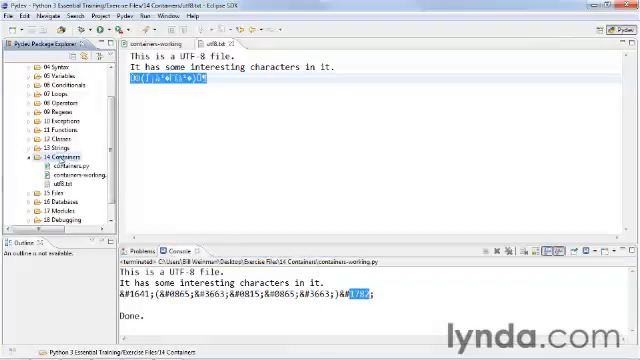
# Refresh the folder, view utf8.html rendered in the built-in browser, and check it against utf8.txt.
pyautogui.press('F5')
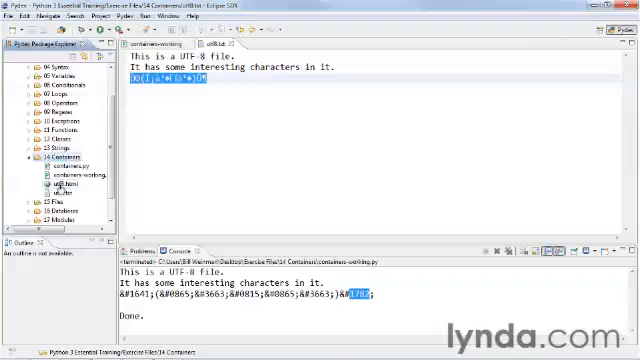
pyautogui.doubleClick(62, 184)
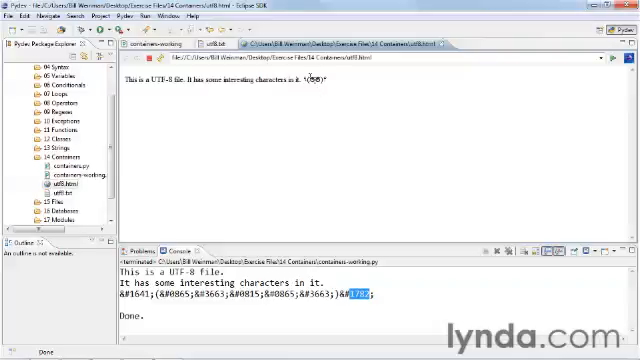
pyautogui.click(213, 44)
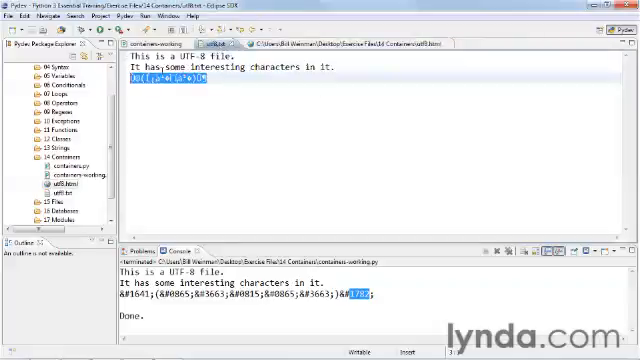
pyautogui.click(137, 88)
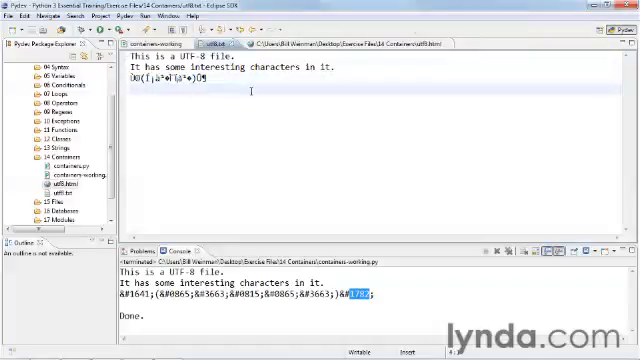
pyautogui.click(300, 44)
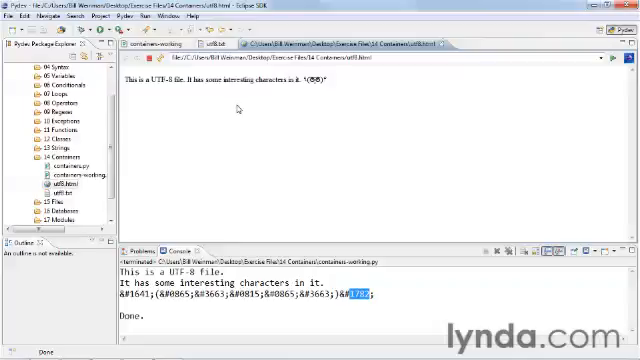
# Review the entity format string, bytes() call and outbytes usage in containers-working.py.
pyautogui.click(150, 44)
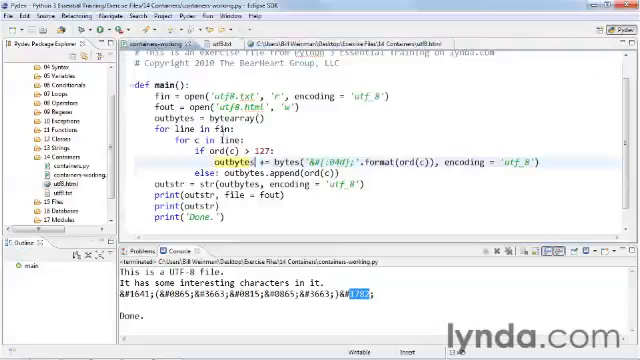
pyautogui.click(240, 229)
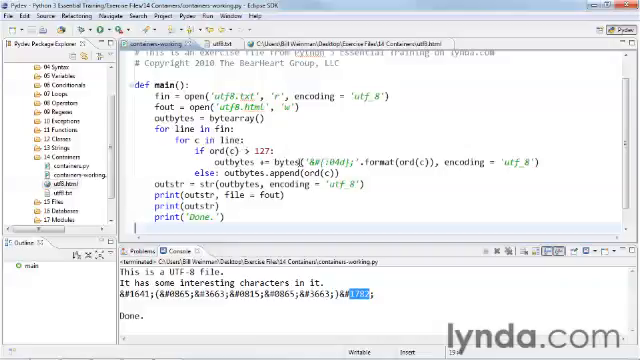
pyautogui.moveTo(308, 161); pyautogui.dragTo(355, 161)
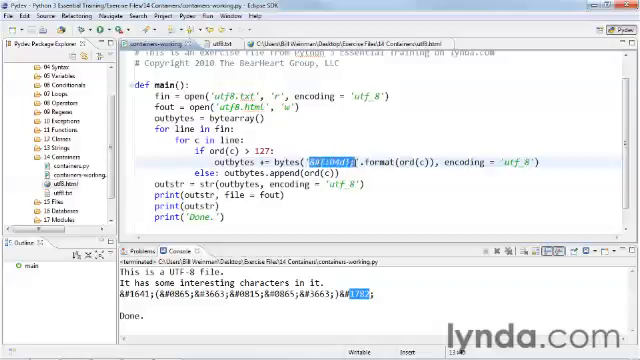
pyautogui.doubleClick(287, 161)
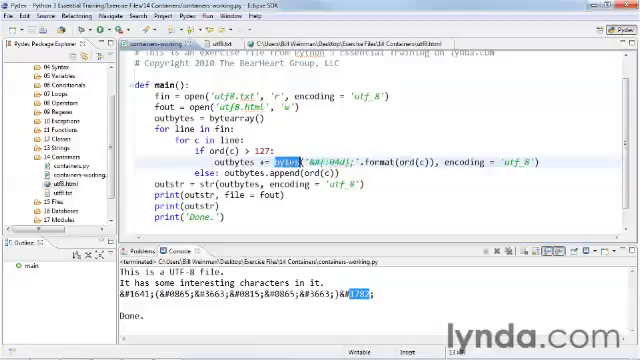
pyautogui.doubleClick(235, 162)
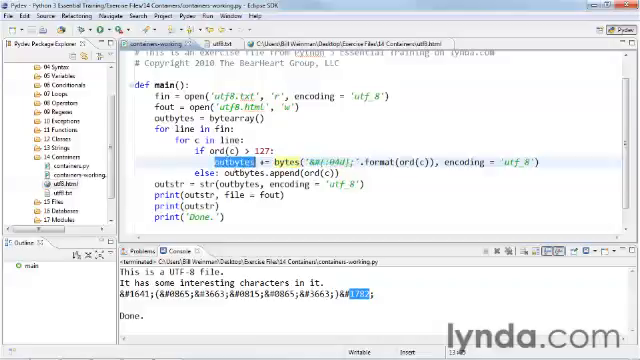
# Review the bytearray creation and the outbytes.append(ord(c)) statement, then show the rendered utf8.html page.
pyautogui.doubleClick(232, 118)
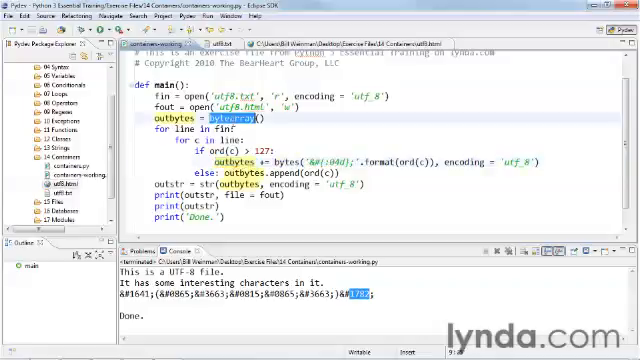
pyautogui.doubleClick(286, 173)
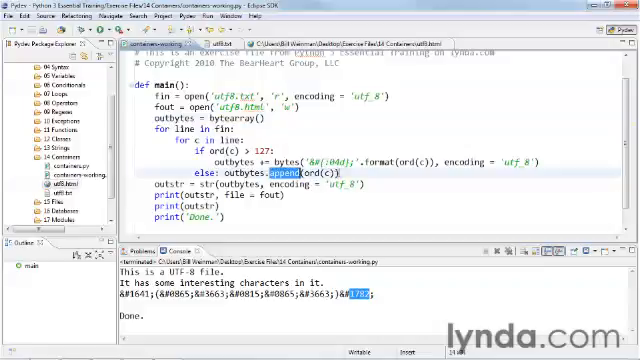
pyautogui.moveTo(225, 173); pyautogui.dragTo(337, 173)
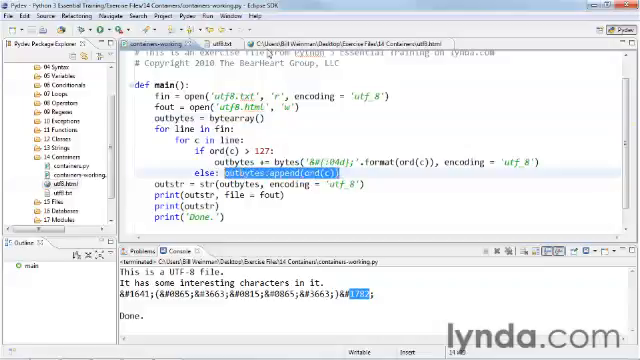
pyautogui.hotkey('ctrl', 'pagedown')
pyautogui.hotkey('ctrl', 'pagedown')
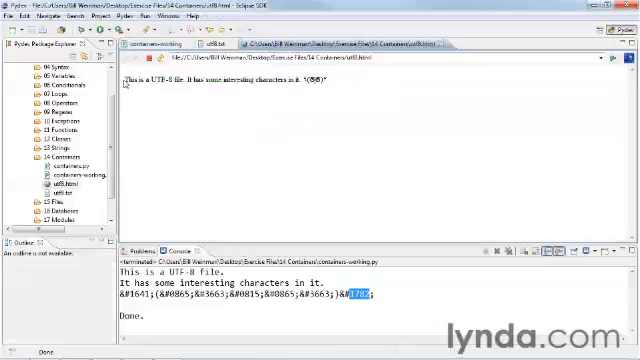
# Highlight the rendered sentence and the printed entities line to compare them, then return to the script source.
pyautogui.moveTo(126, 80); pyautogui.dragTo(290, 80)
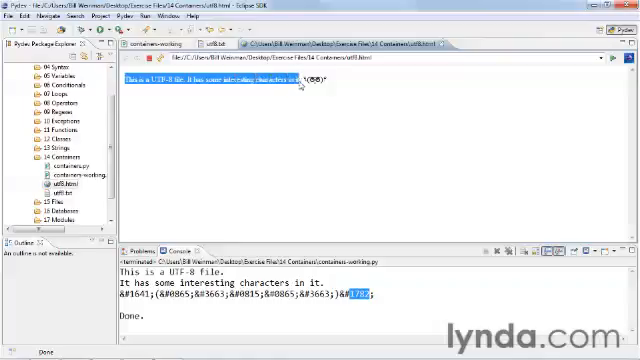
pyautogui.click(310, 79)
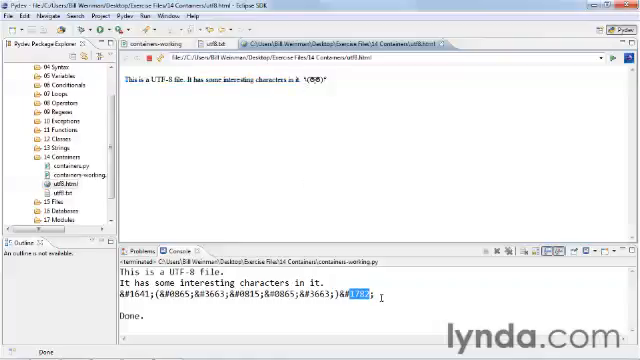
pyautogui.moveTo(372, 294); pyautogui.dragTo(120, 294)
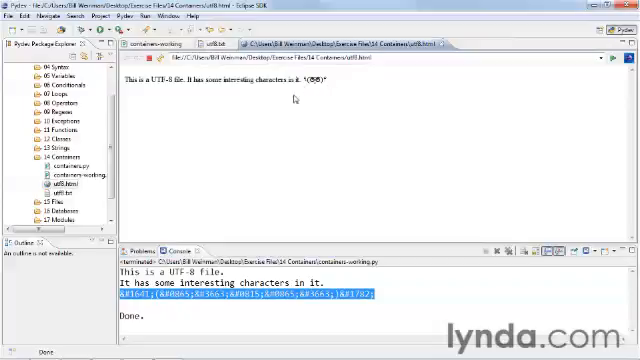
pyautogui.click(150, 44)
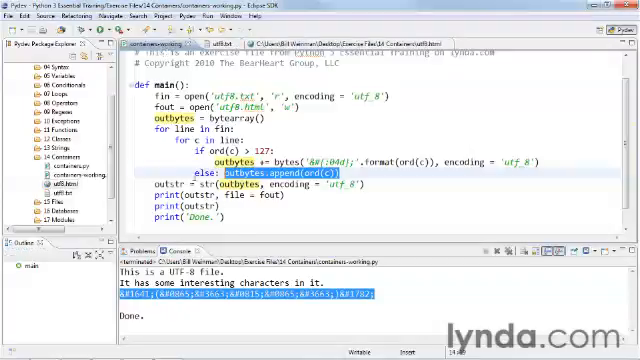
pyautogui.click(230, 226)
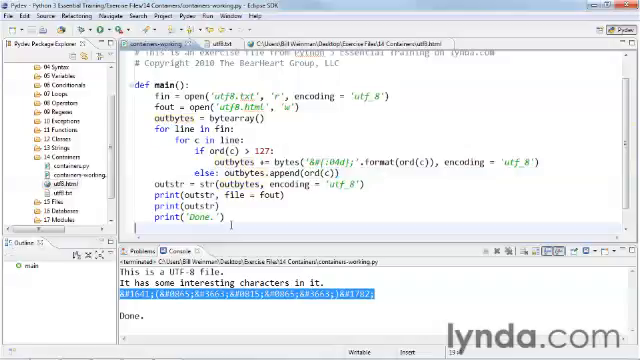